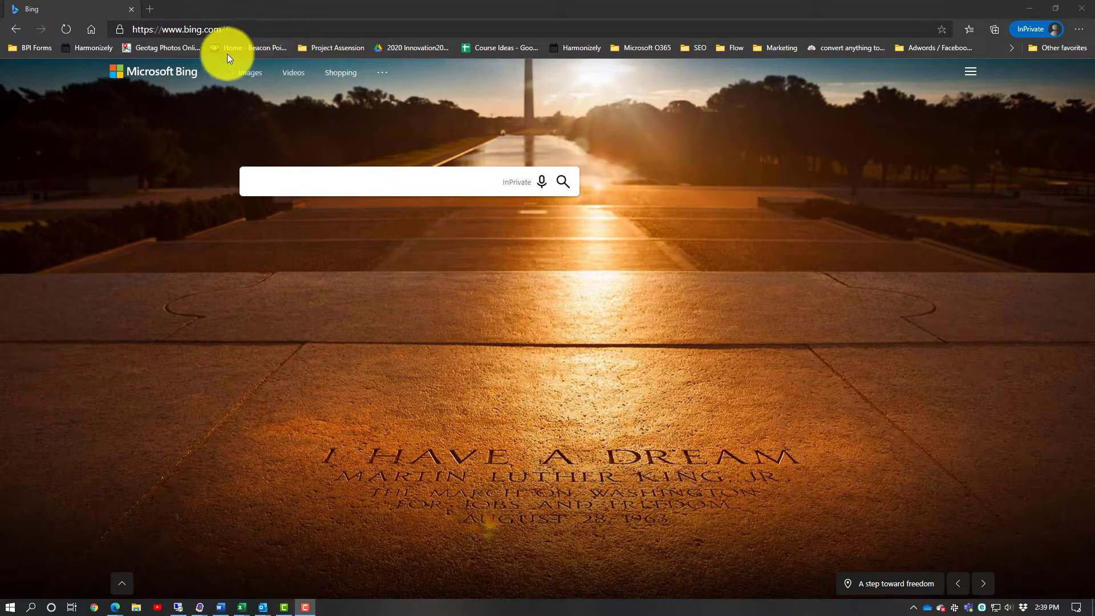
- Go to the Office 365 portal at portal.office.com
{"action": "left_click", "coordinate": [175, 29]}
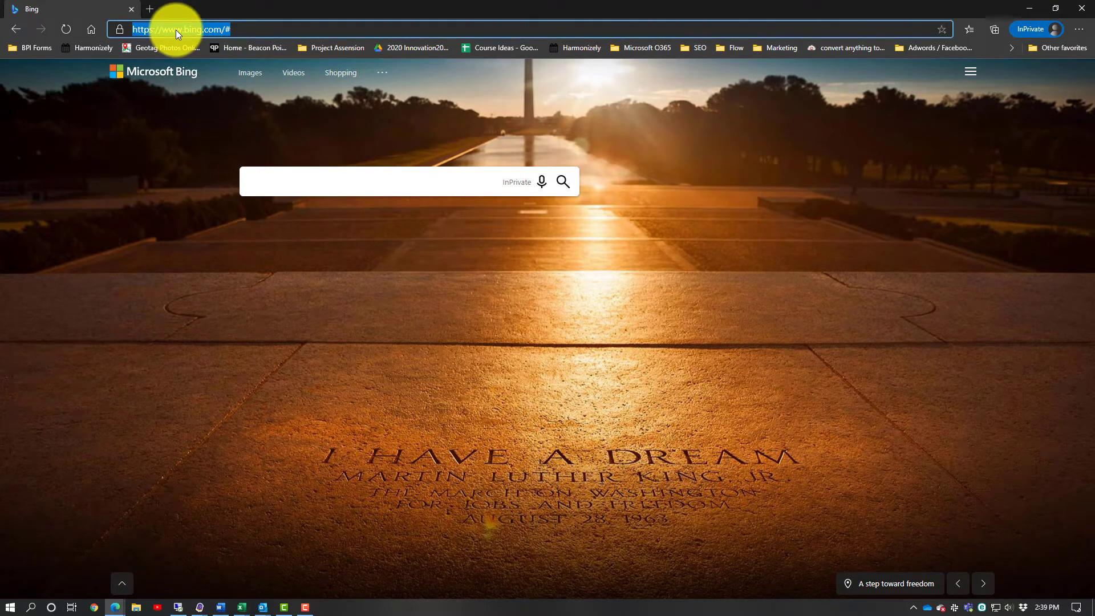
{"action": "type", "text": "portal.office.com"}
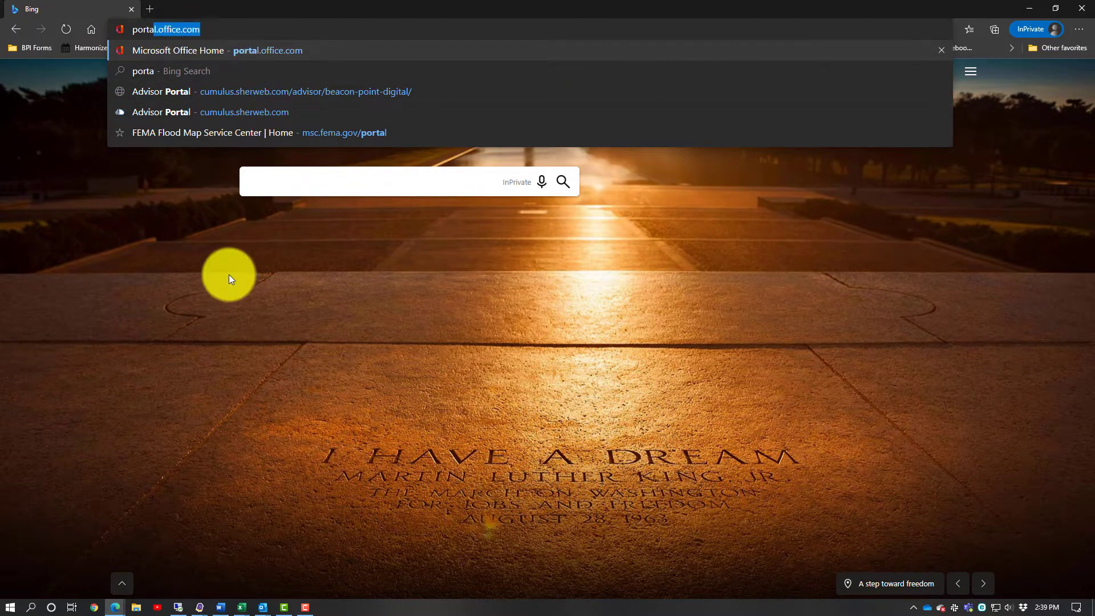
{"action": "key", "text": "Return"}
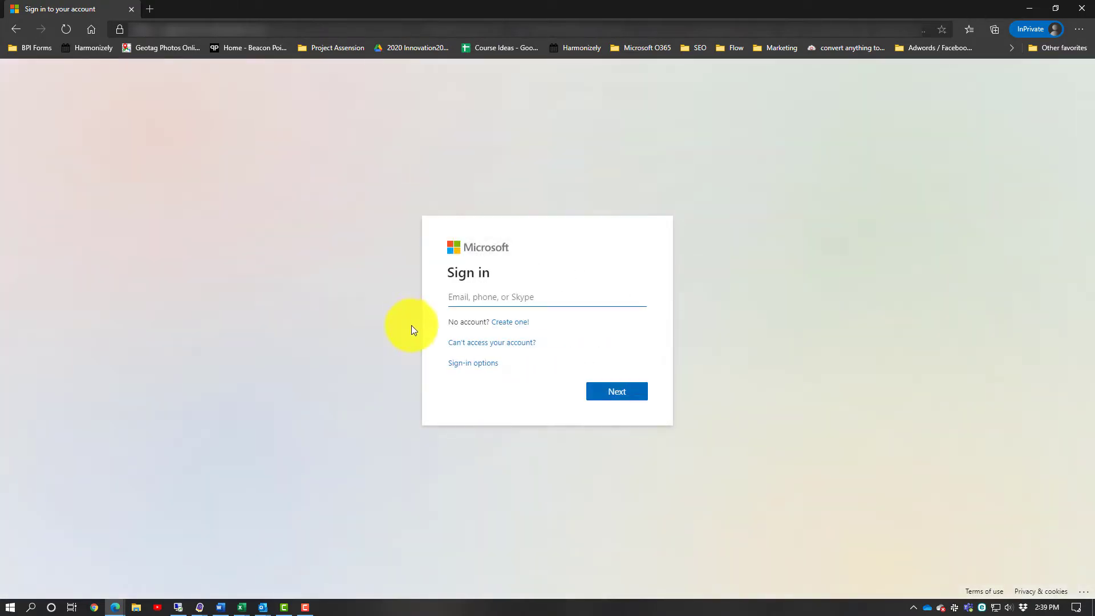
- Sign in with the account email and password, choose not to see the stay-signed-in prompt again, and decline staying signed in
{"action": "key", "text": "ctrl+v"}
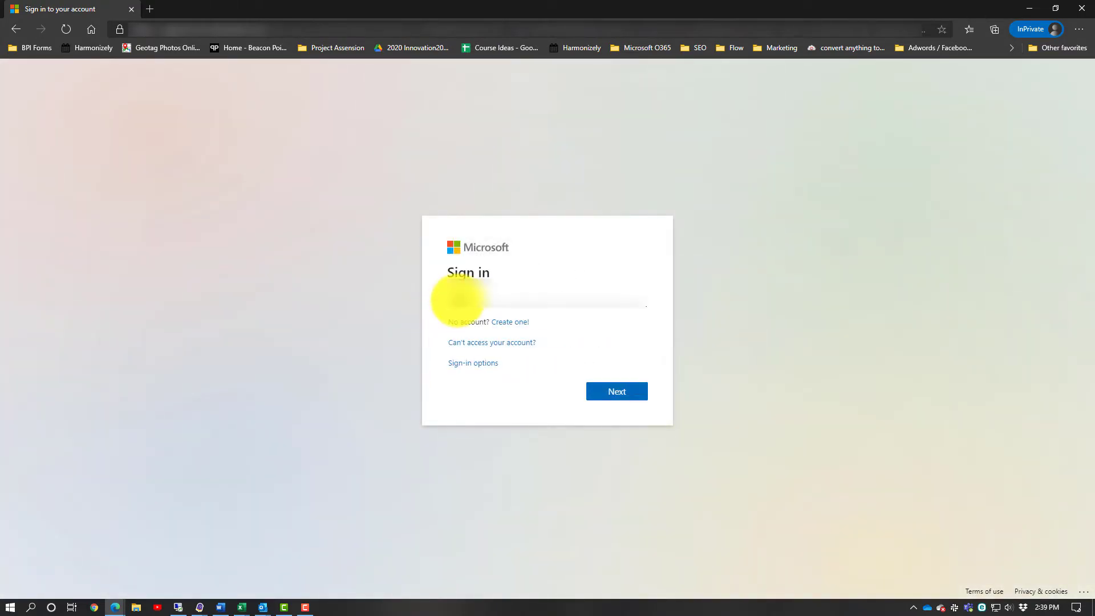
{"action": "type", "text": "xxxxxxxxxx"}
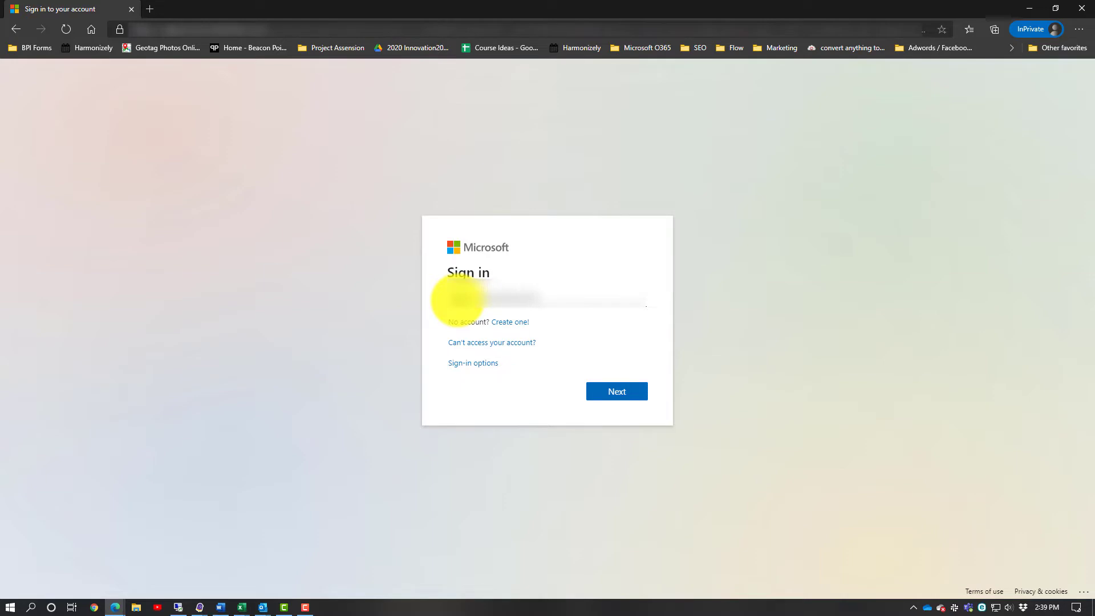
{"action": "left_click", "coordinate": [598, 386]}
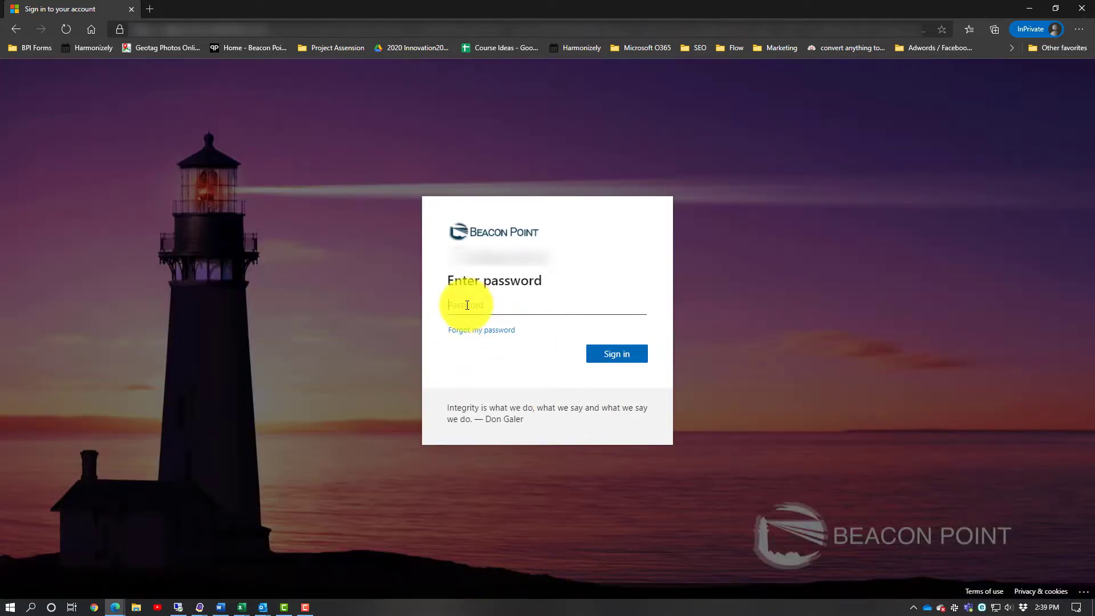
{"action": "type", "text": "************"}
{"action": "left_click", "coordinate": [627, 355]}
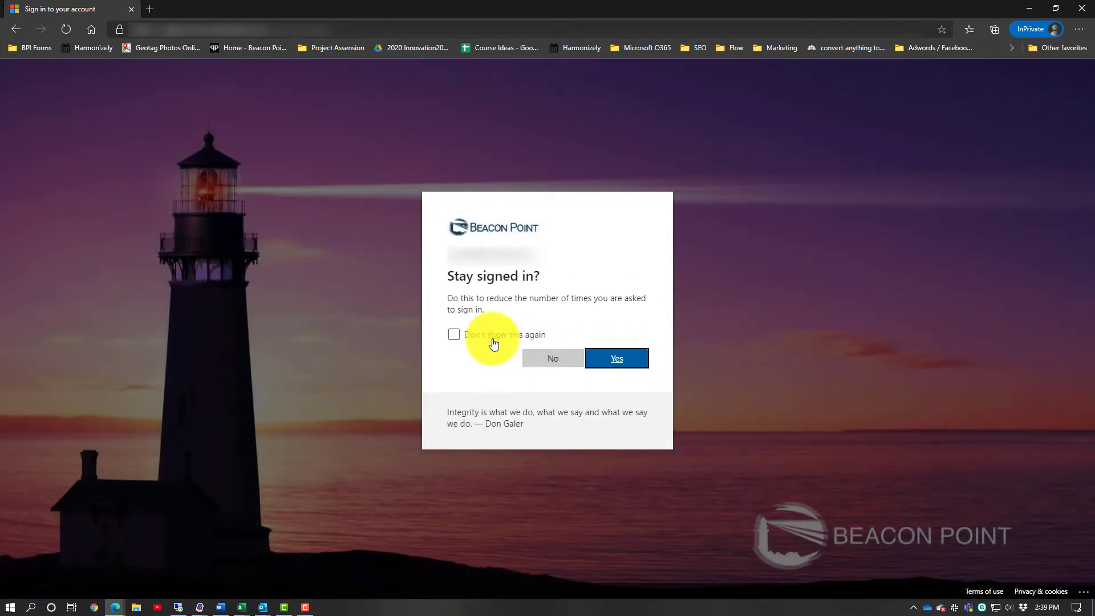
{"action": "left_click", "coordinate": [454, 334]}
{"action": "left_click", "coordinate": [552, 359]}
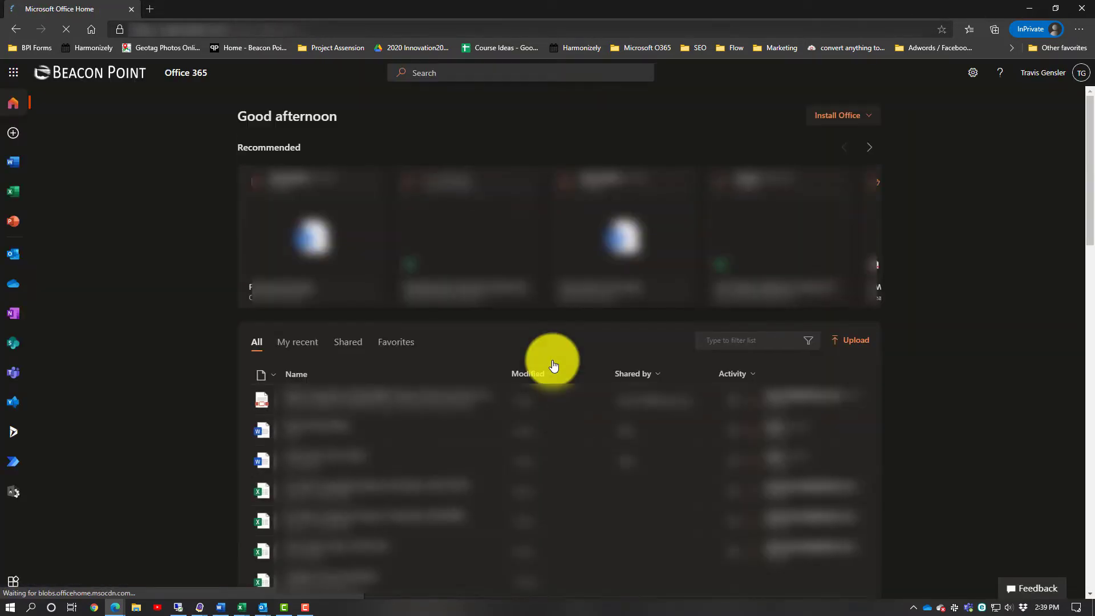
- Open the Microsoft 365 admin center and go to the list of shared mailboxes under Groups
{"action": "left_click", "coordinate": [11, 499]}
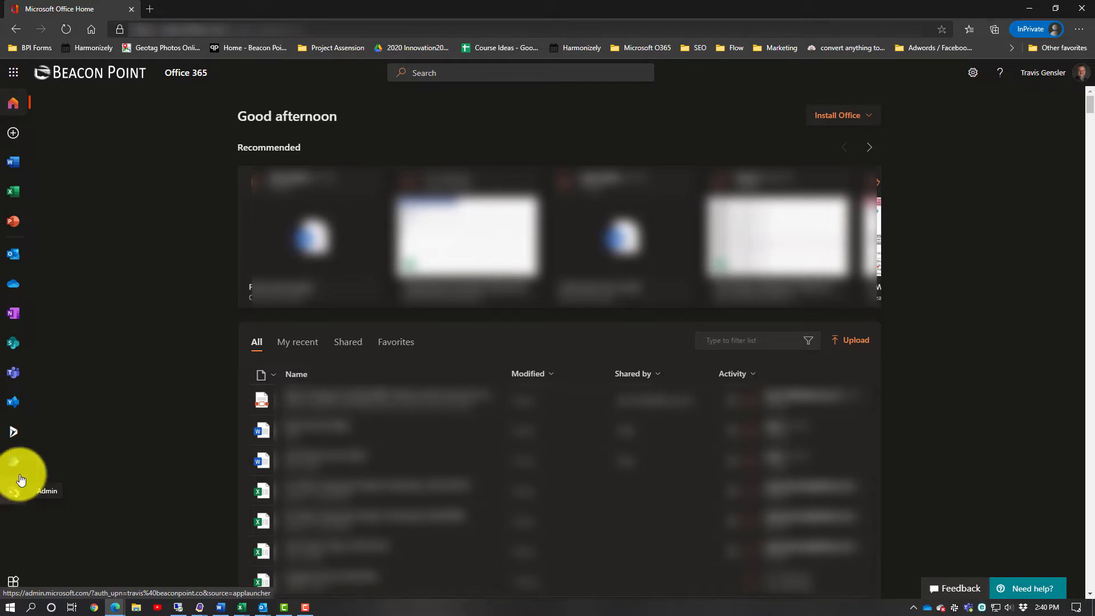
{"action": "left_click", "coordinate": [15, 73]}
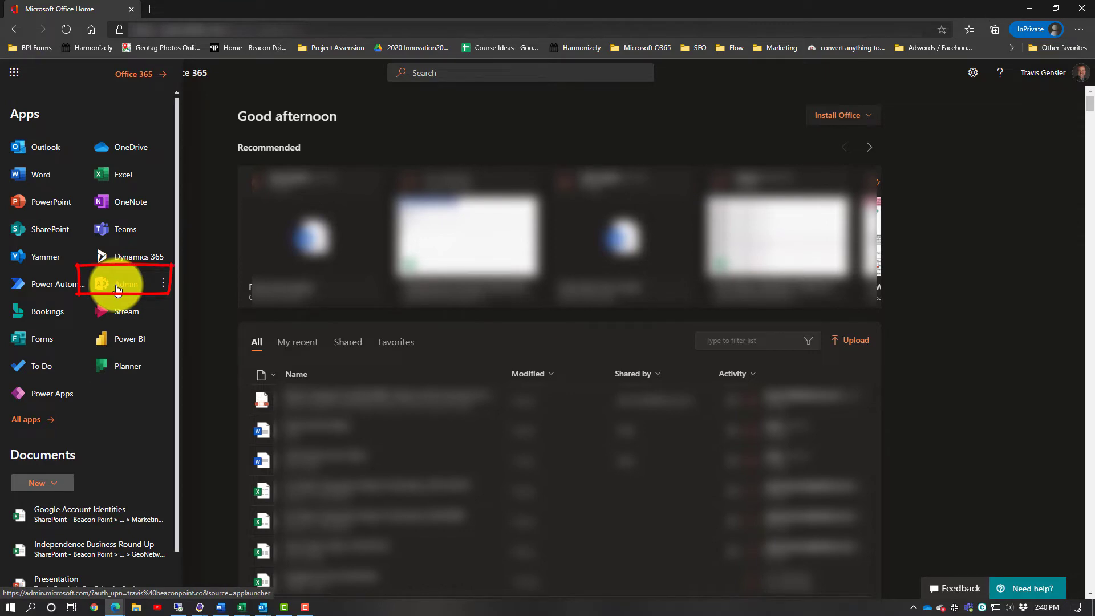
{"action": "left_click", "coordinate": [118, 288]}
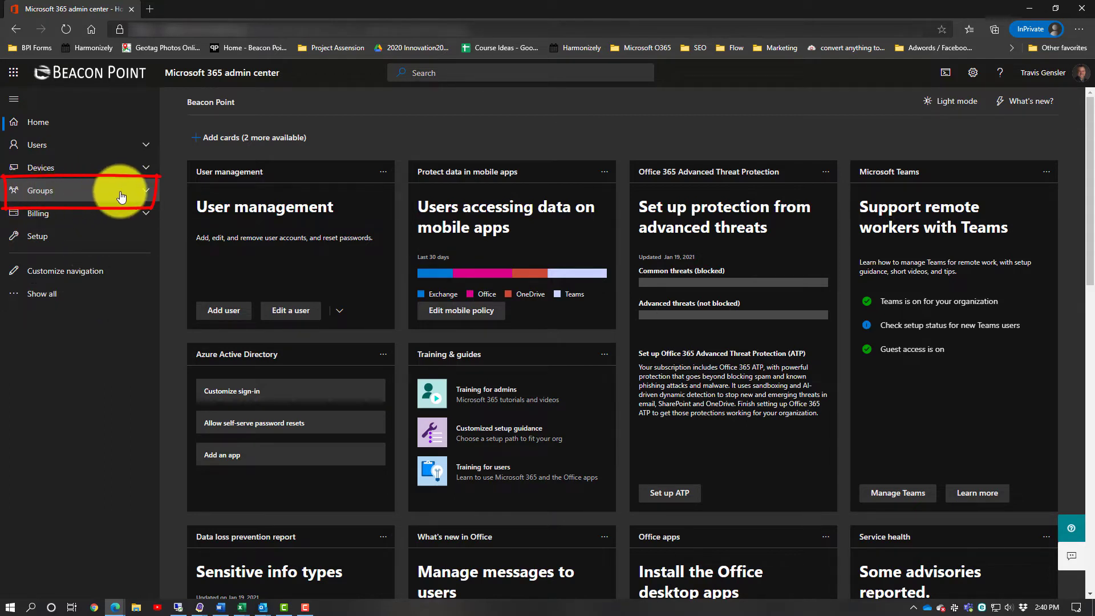
{"action": "left_click", "coordinate": [148, 195]}
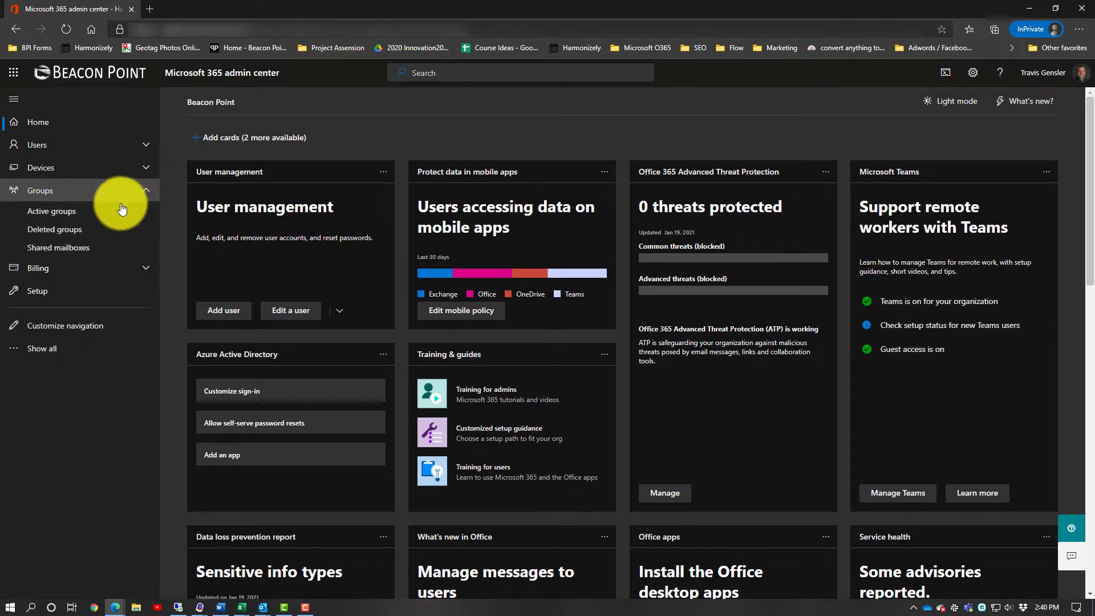
{"action": "left_click", "coordinate": [67, 253]}
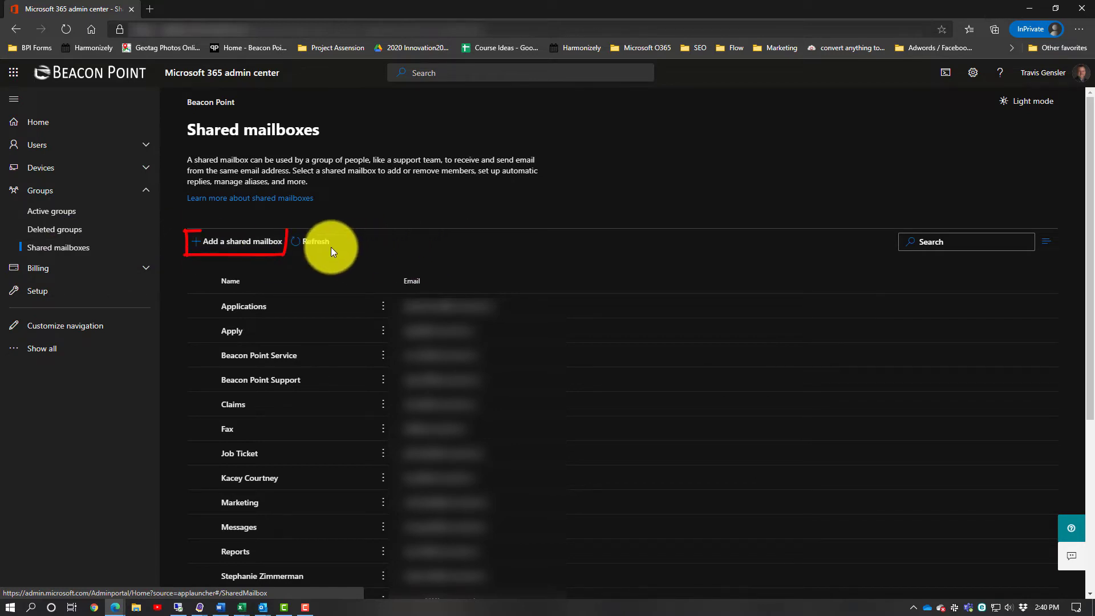
- Create a shared mailbox named COI with coi as the part before the @ in its email, keeping the default domain
{"action": "left_click", "coordinate": [239, 245]}
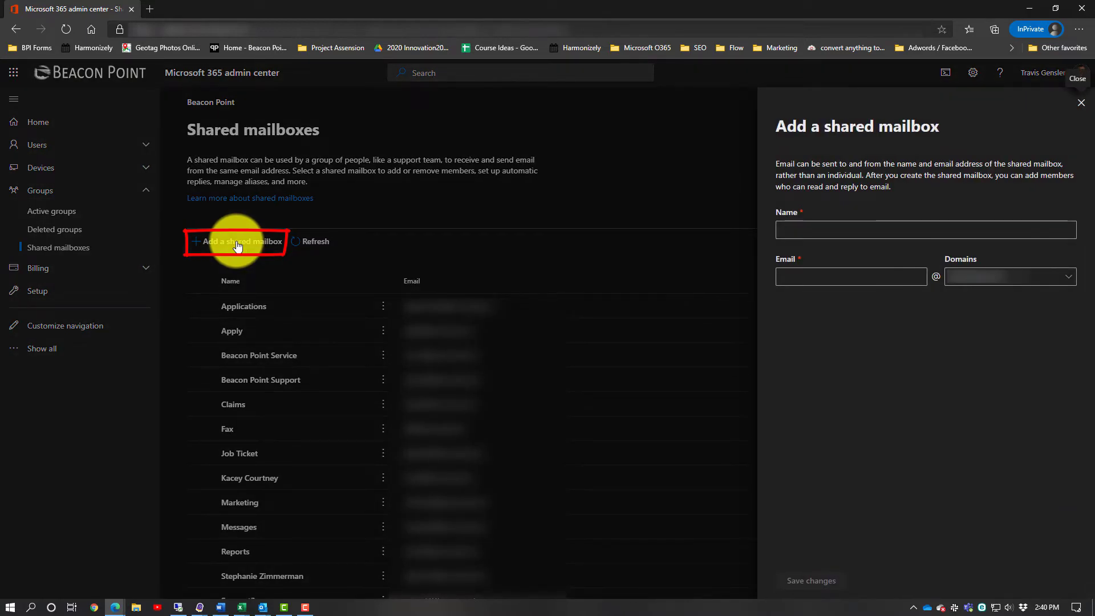
{"action": "left_click", "coordinate": [798, 229]}
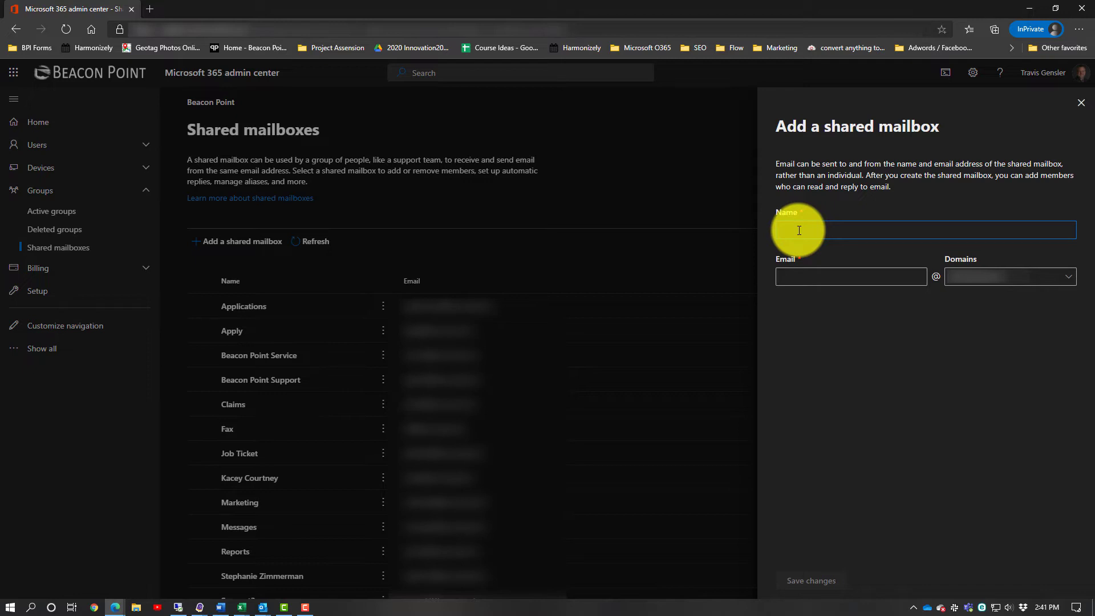
{"action": "type", "text": "COI"}
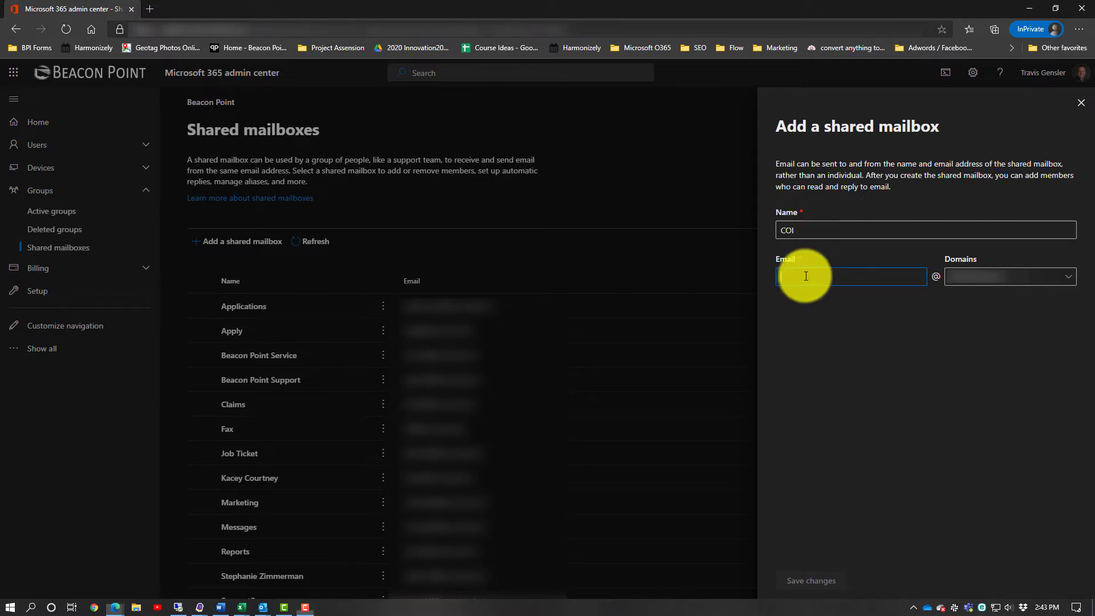
{"action": "left_click", "coordinate": [807, 276]}
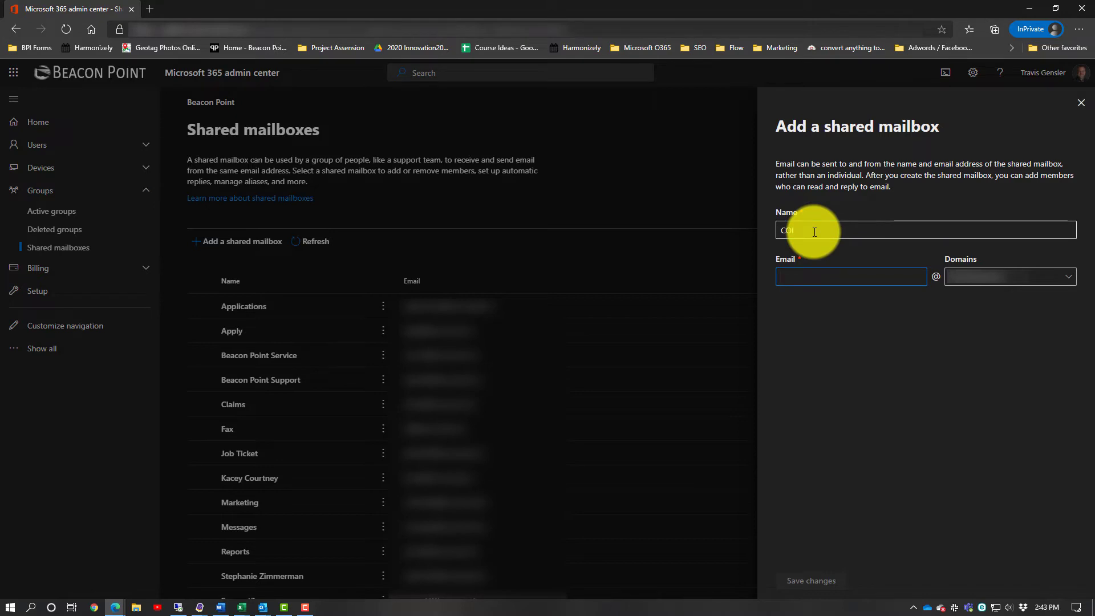
{"action": "type", "text": "coi"}
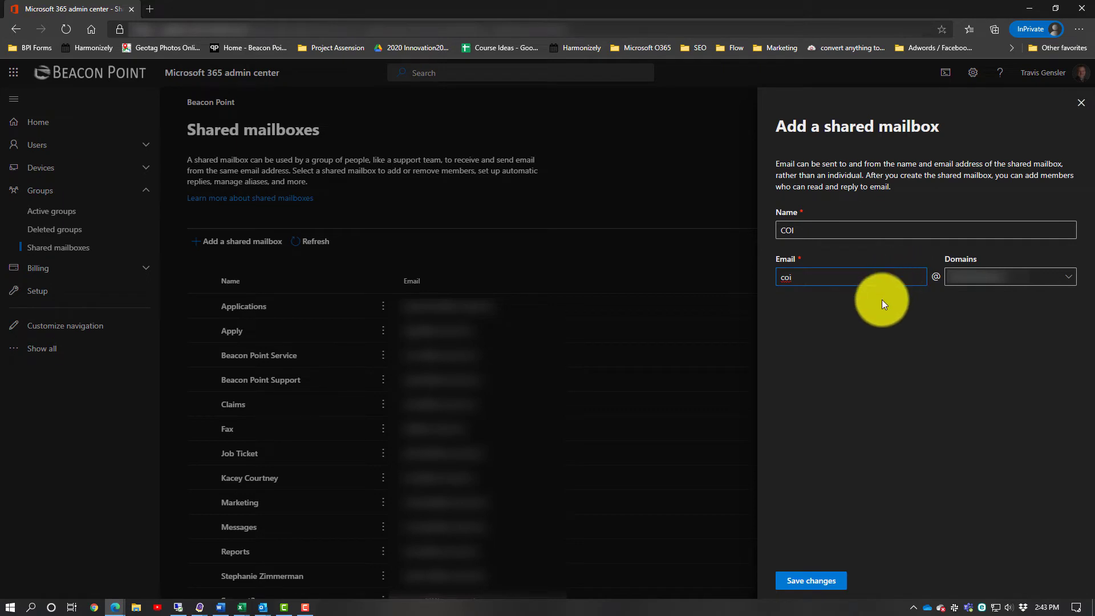
{"action": "left_click", "coordinate": [810, 581]}
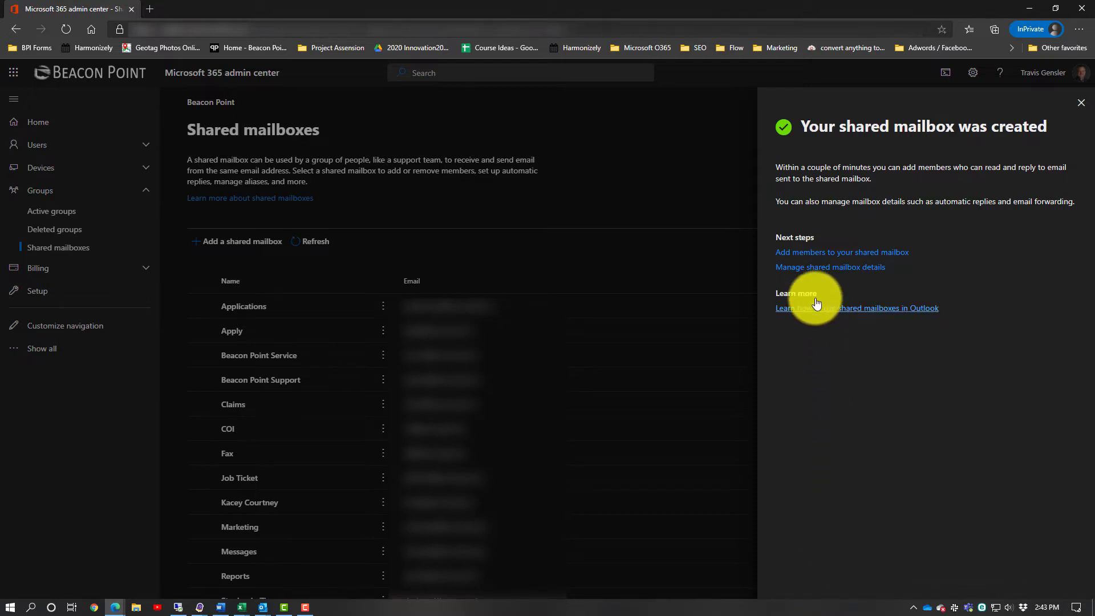
- Add the last three listed users as members of the COI shared mailbox, save the membership and close the member list
{"action": "left_click", "coordinate": [895, 257]}
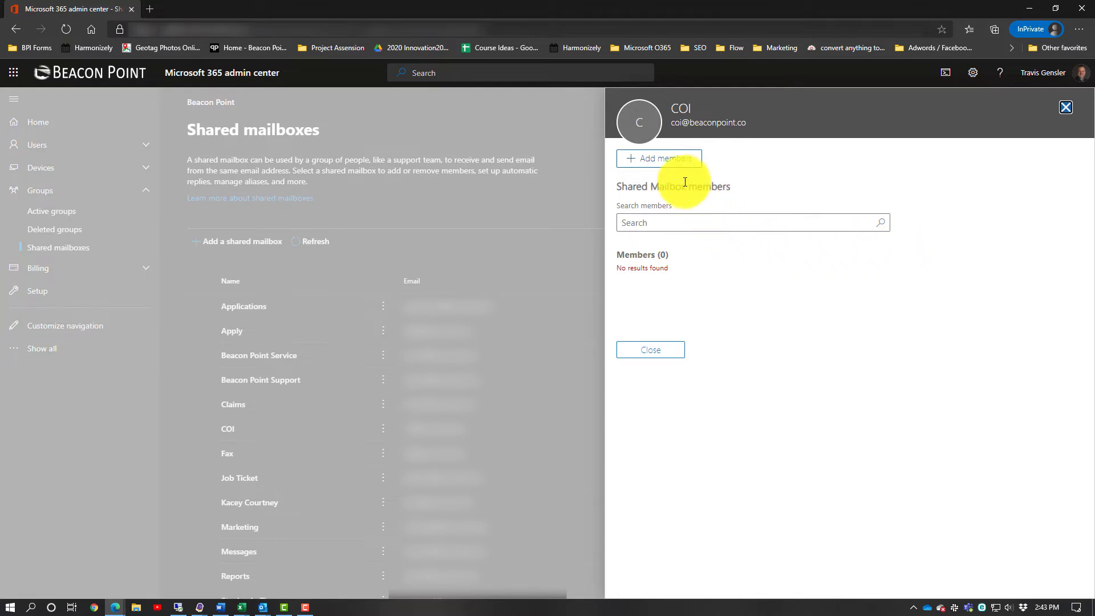
{"action": "left_click", "coordinate": [649, 164]}
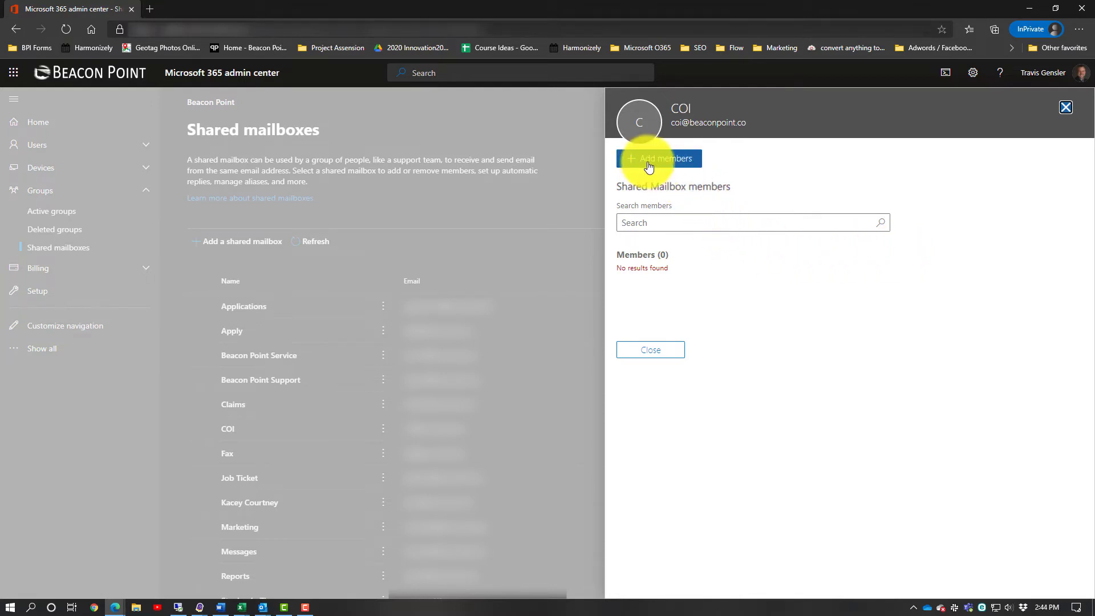
{"action": "left_click", "coordinate": [648, 160]}
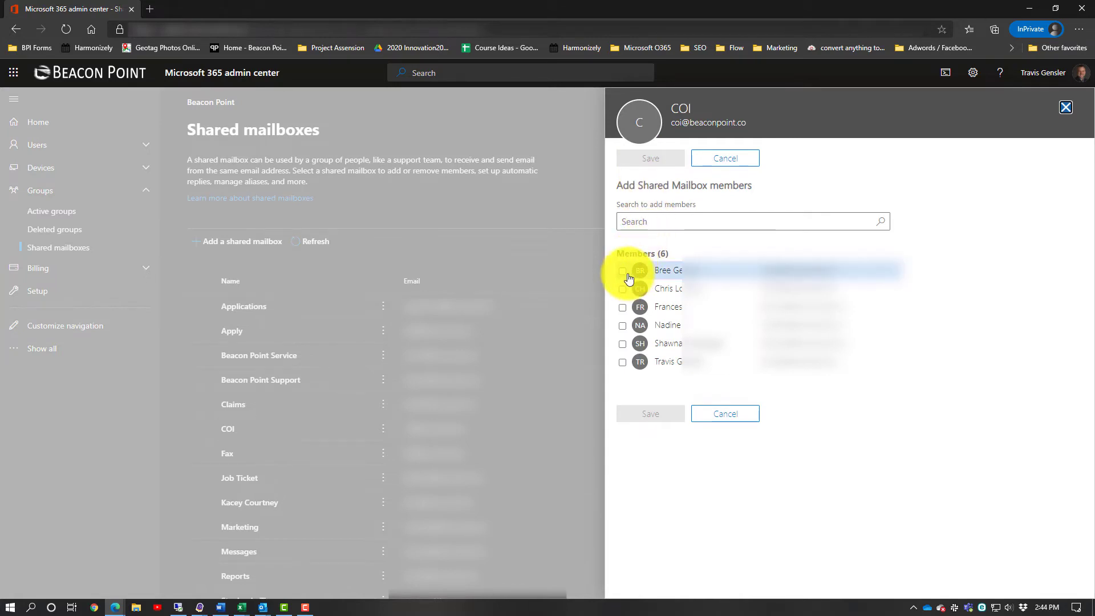
{"action": "left_click", "coordinate": [623, 327]}
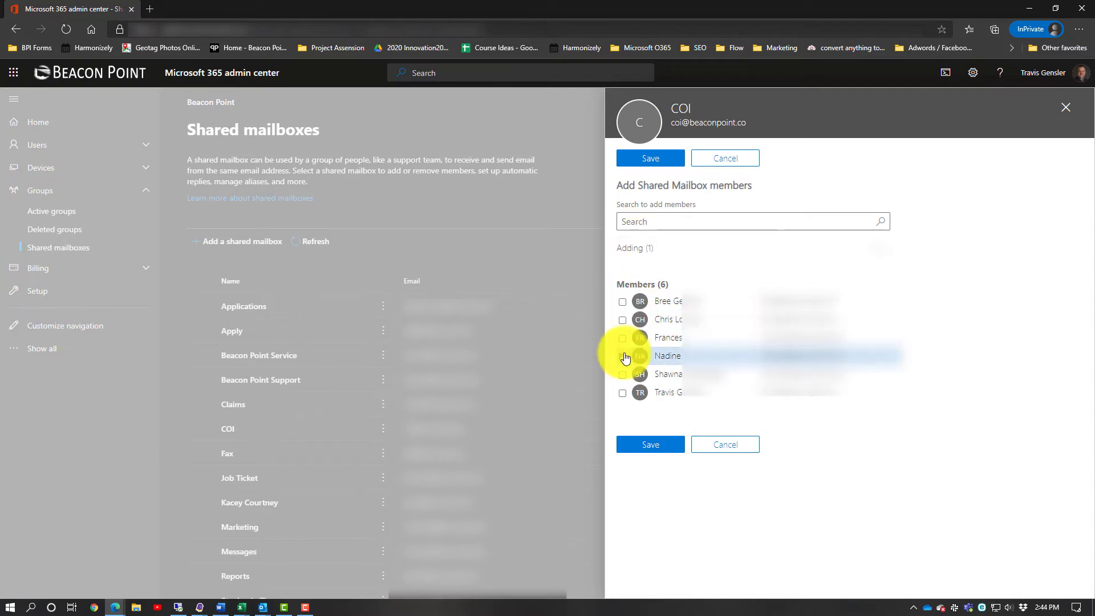
{"action": "left_click", "coordinate": [622, 374]}
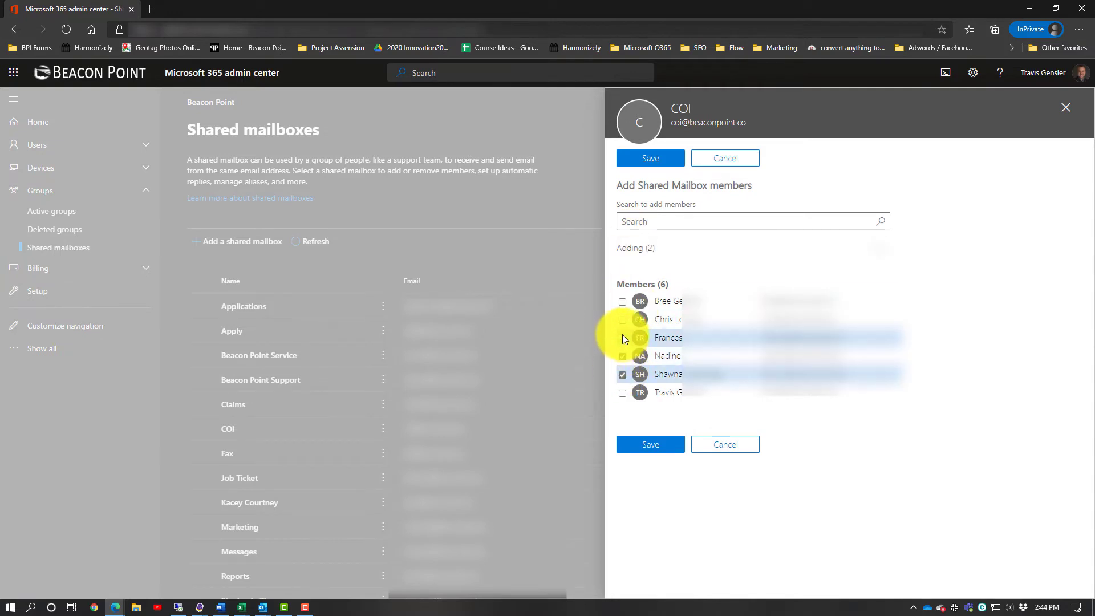
{"action": "left_click", "coordinate": [622, 392]}
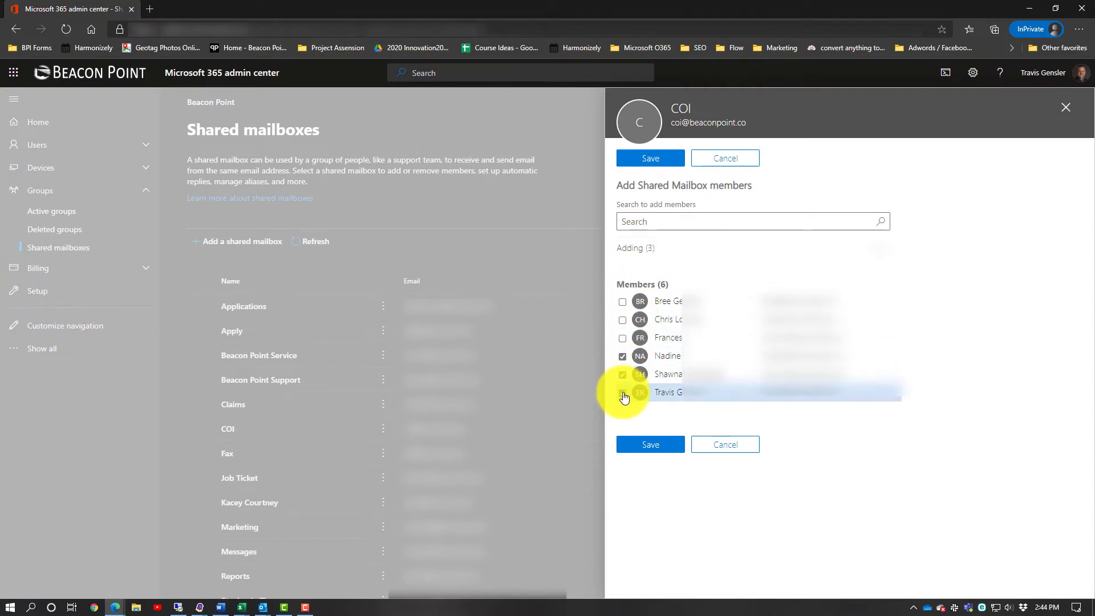
{"action": "left_click", "coordinate": [648, 446]}
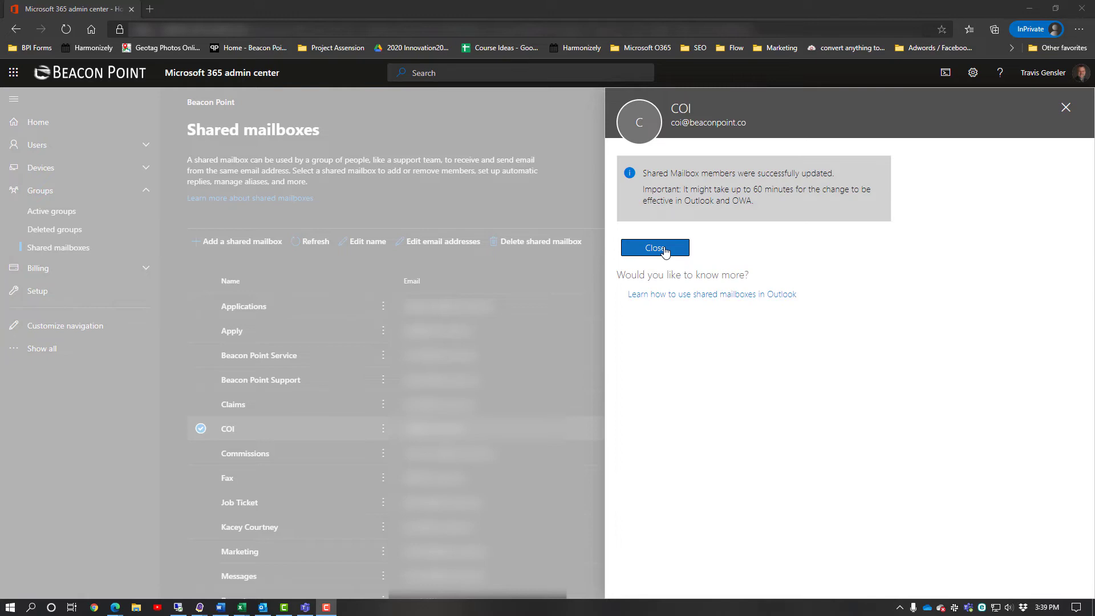
{"action": "left_click", "coordinate": [665, 251]}
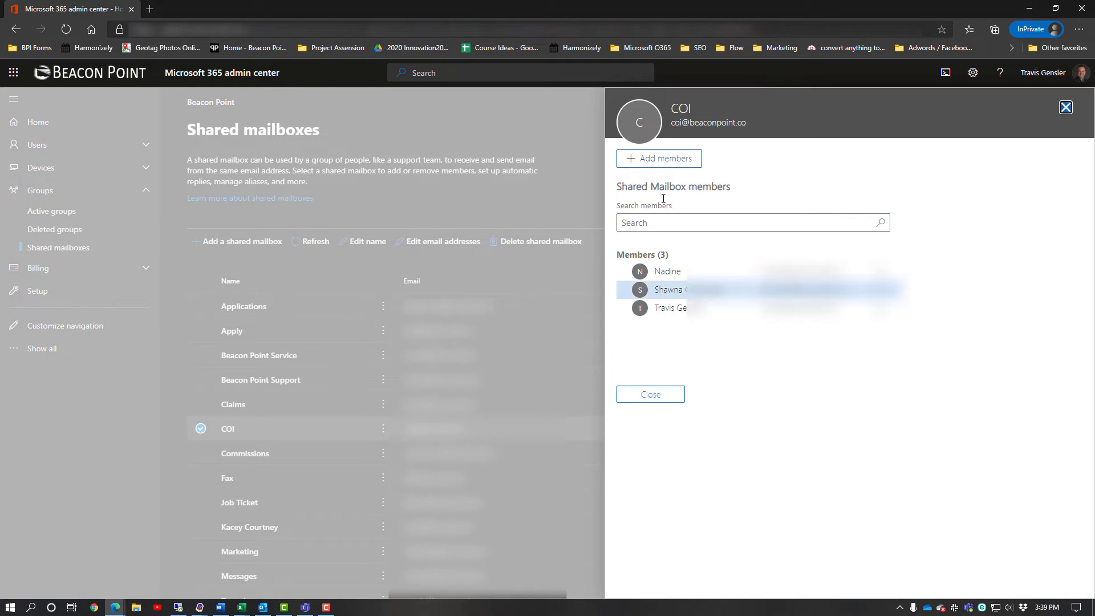
{"action": "left_click", "coordinate": [666, 398]}
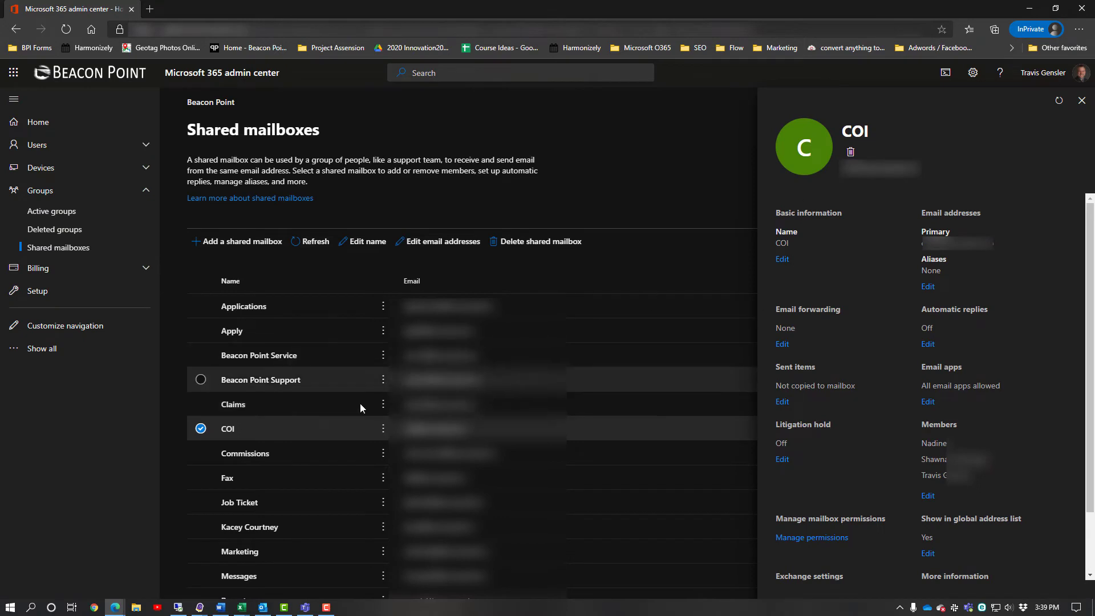
- Review the COI shared mailbox's details, including its aliases, forwarding, automatic replies and members, and close them
{"action": "left_click", "coordinate": [228, 428]}
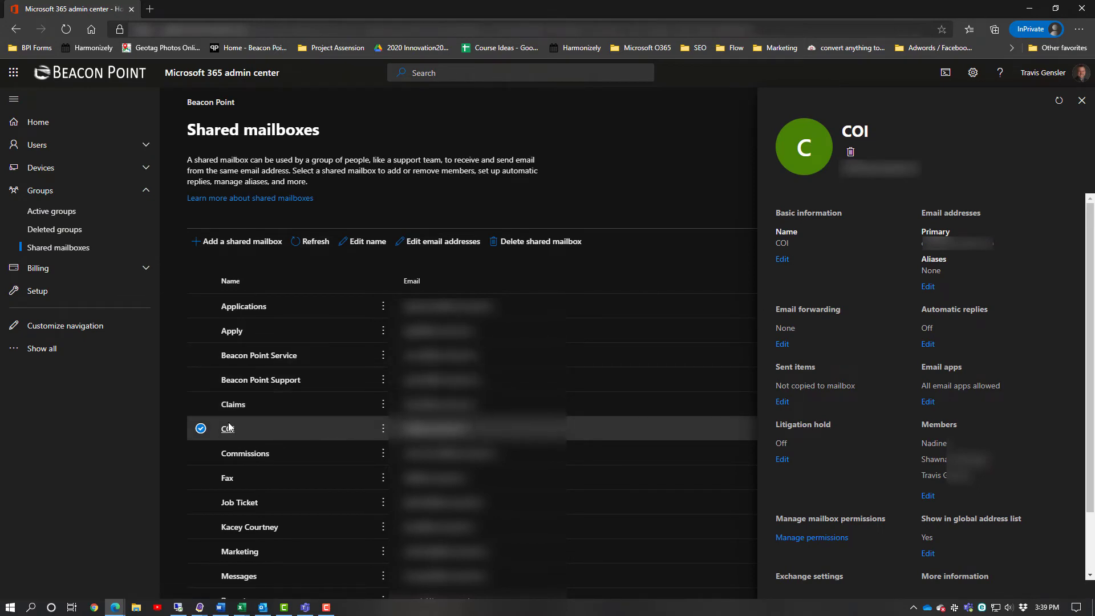
{"action": "left_click", "coordinate": [1081, 100]}
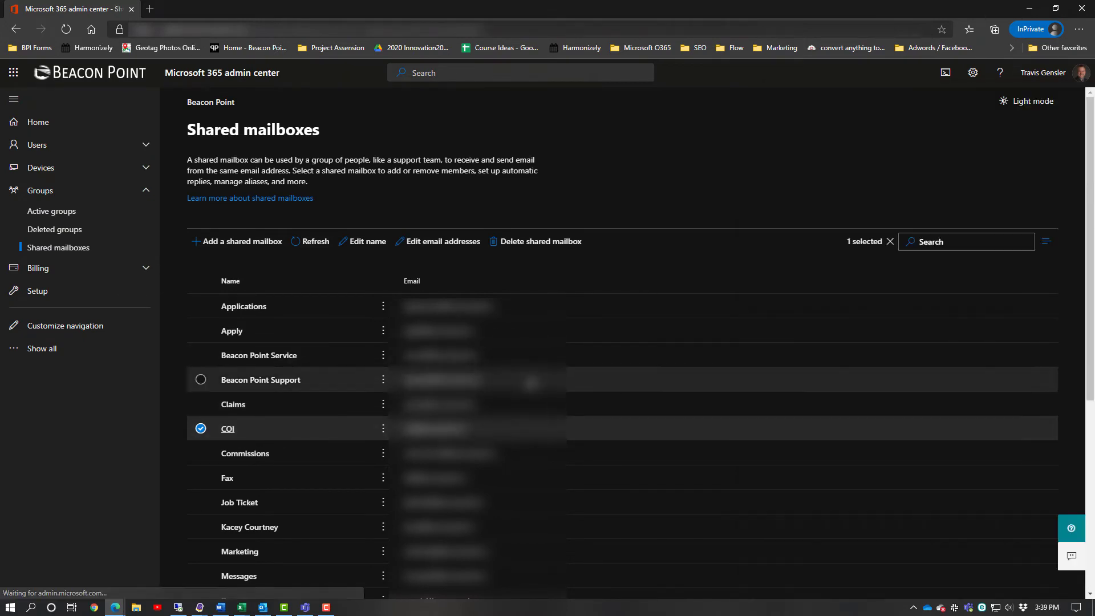
{"action": "left_click", "coordinate": [228, 429]}
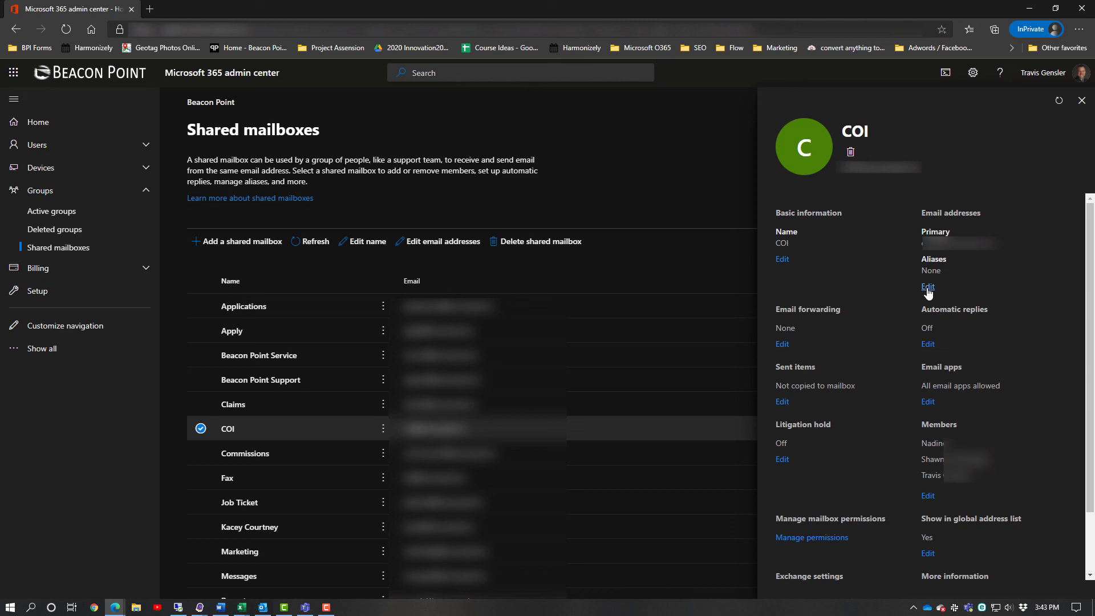
{"action": "left_click", "coordinate": [1081, 100]}
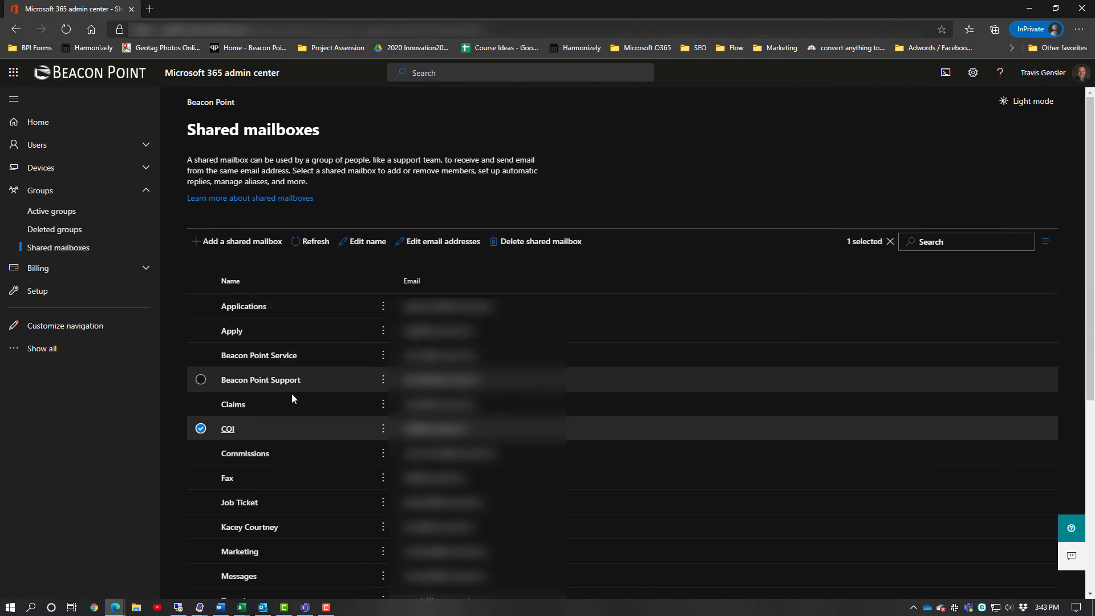